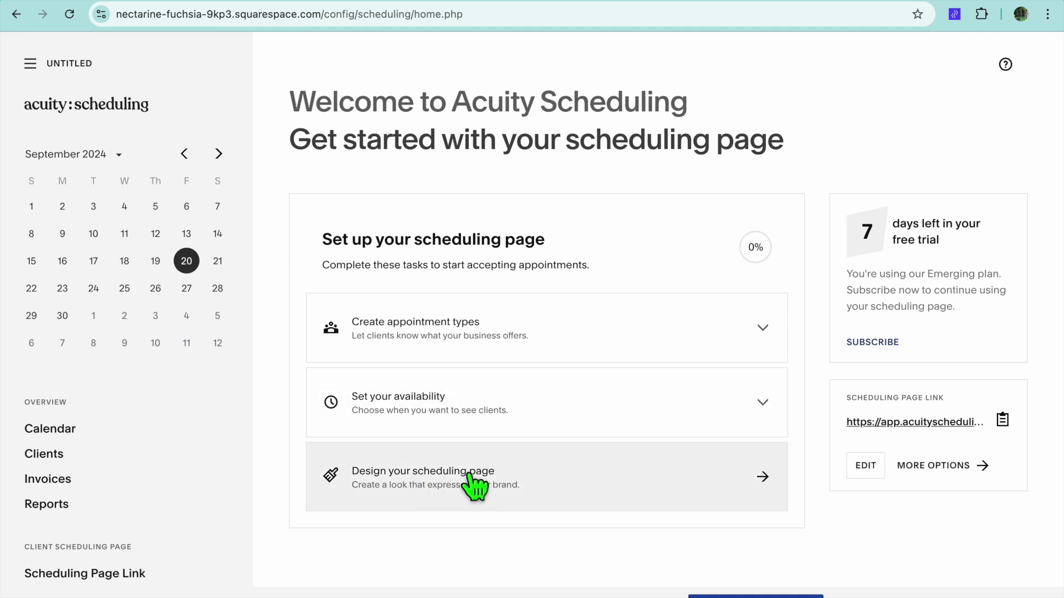
Choose 'Design your scheduling page' from the welcome page to reach Customize Appearance.
click(470, 476)
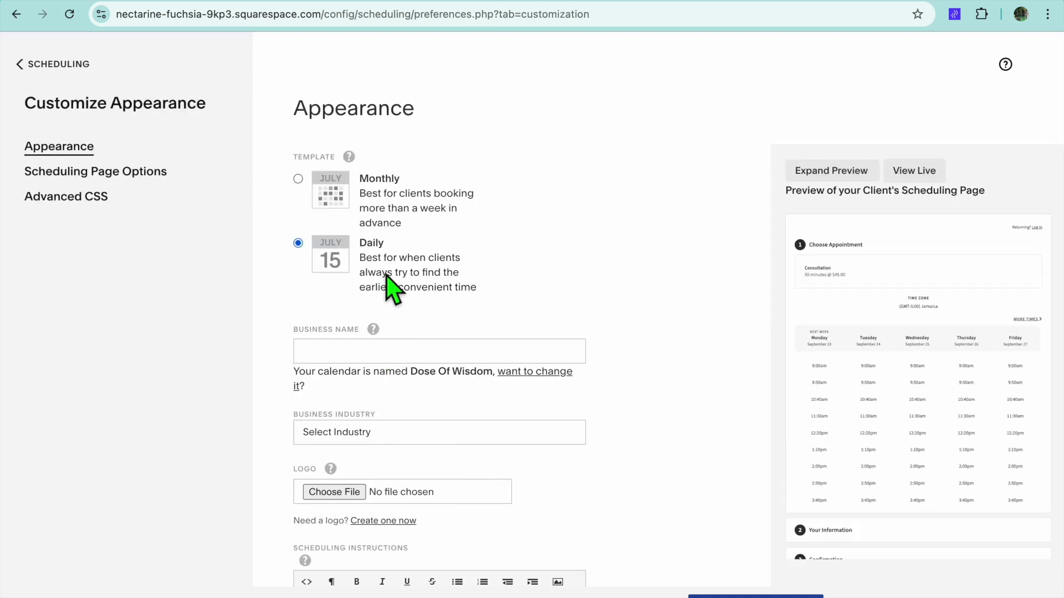
scroll(387, 283, down, 3)
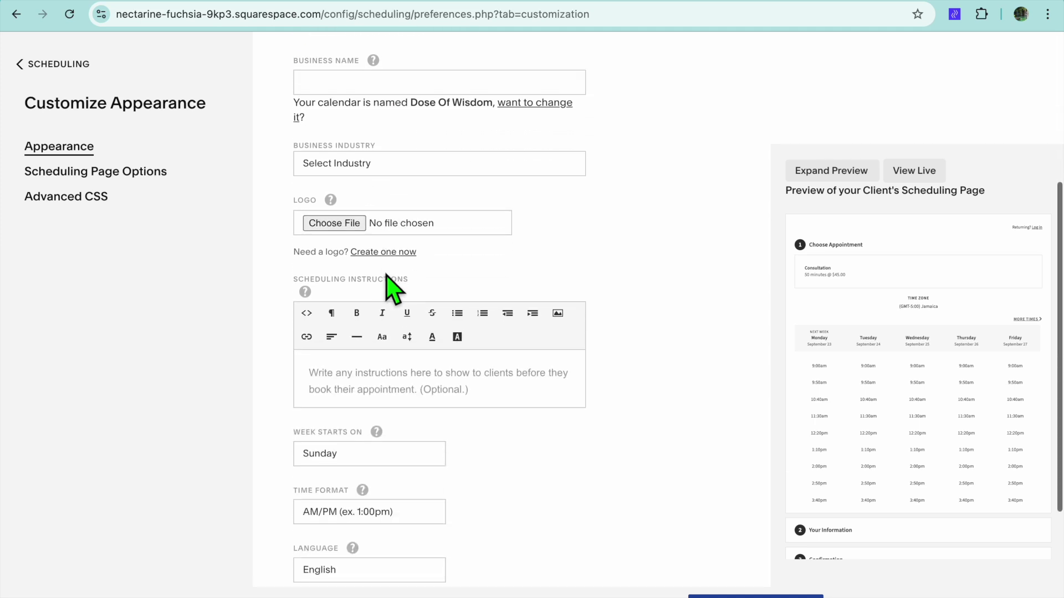
scroll(388, 286, down, 3)
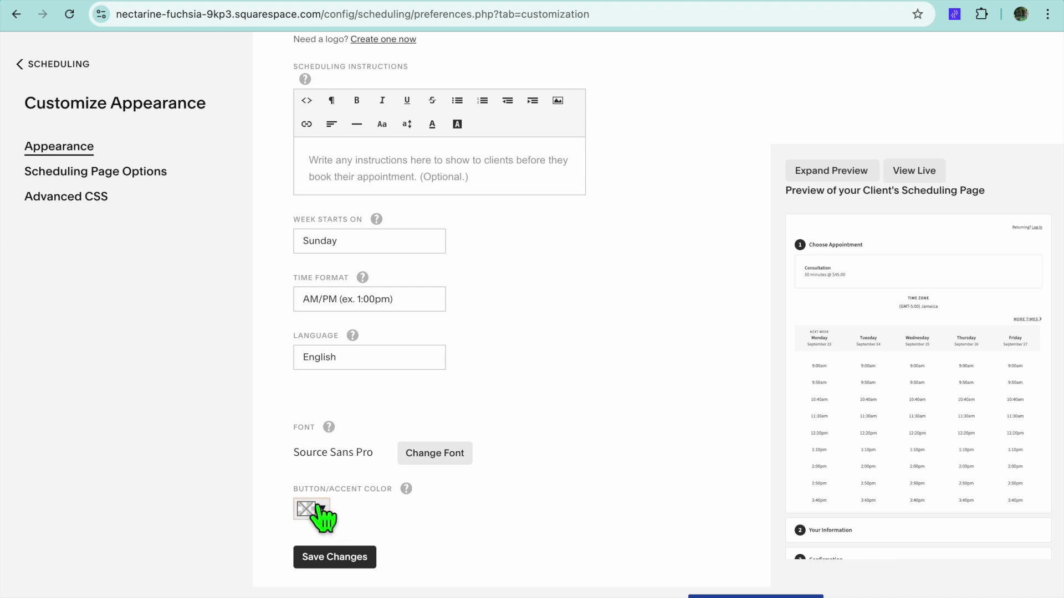
scroll(341, 507, up, 6)
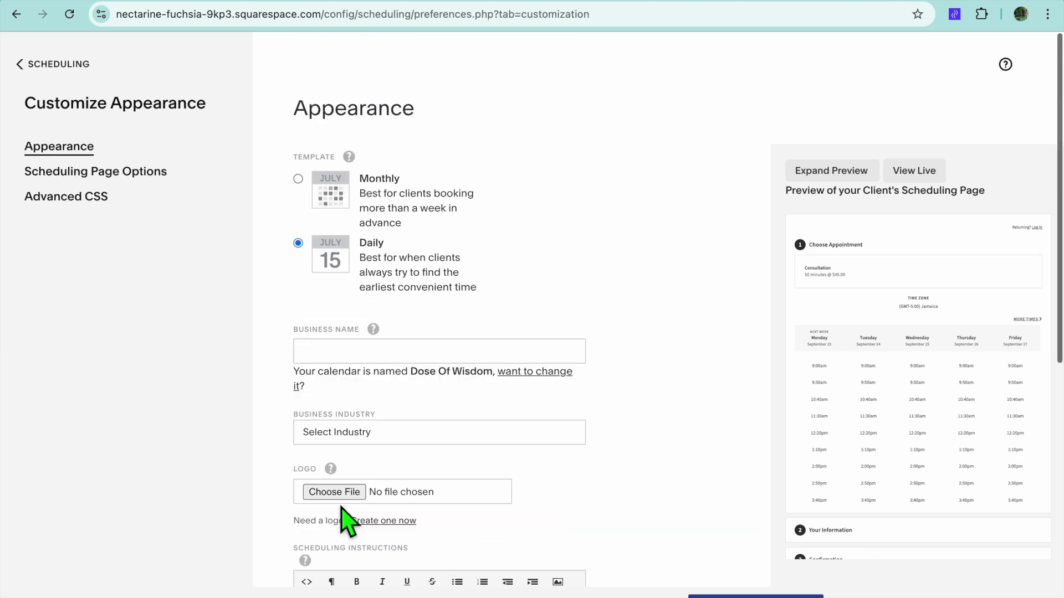
click(300, 179)
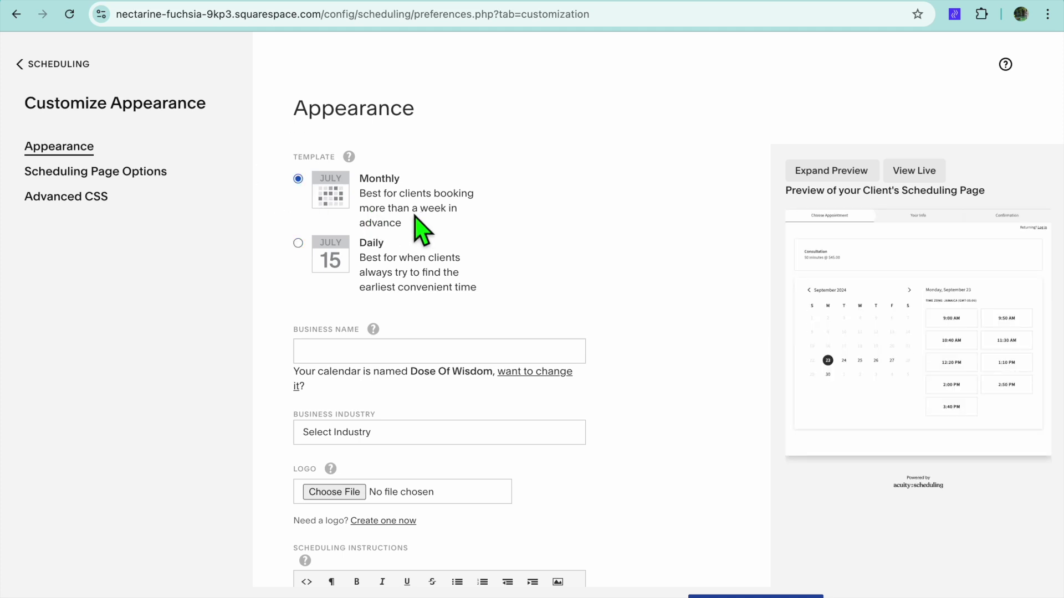
scroll(420, 228, down, 3)
scroll(420, 229, down, 1)
scroll(420, 228, down, 4)
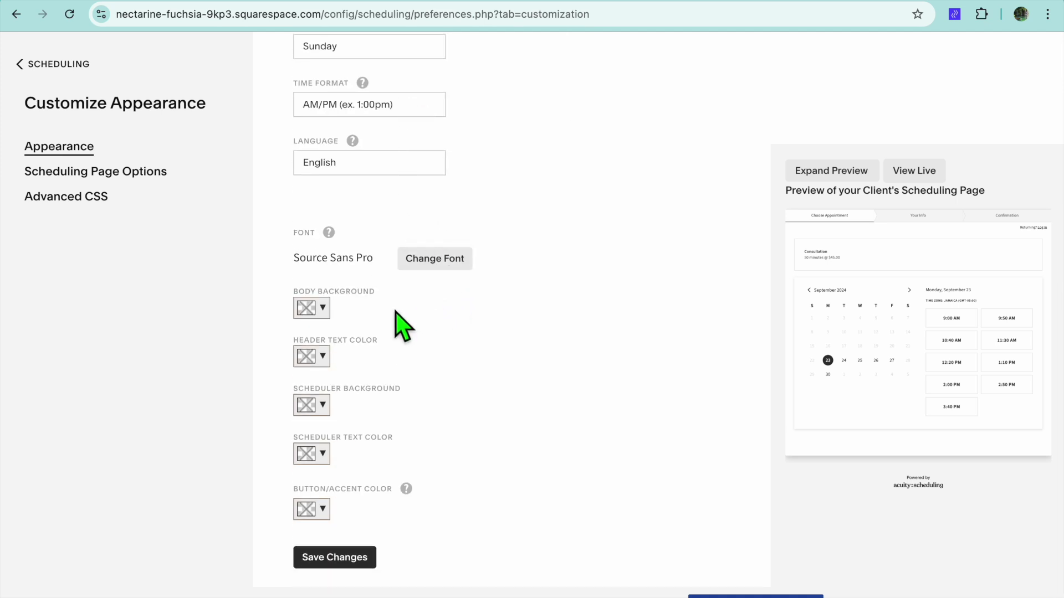
Pick a bright yellow-green shade (#cfed04) as the Body Background colour.
click(323, 309)
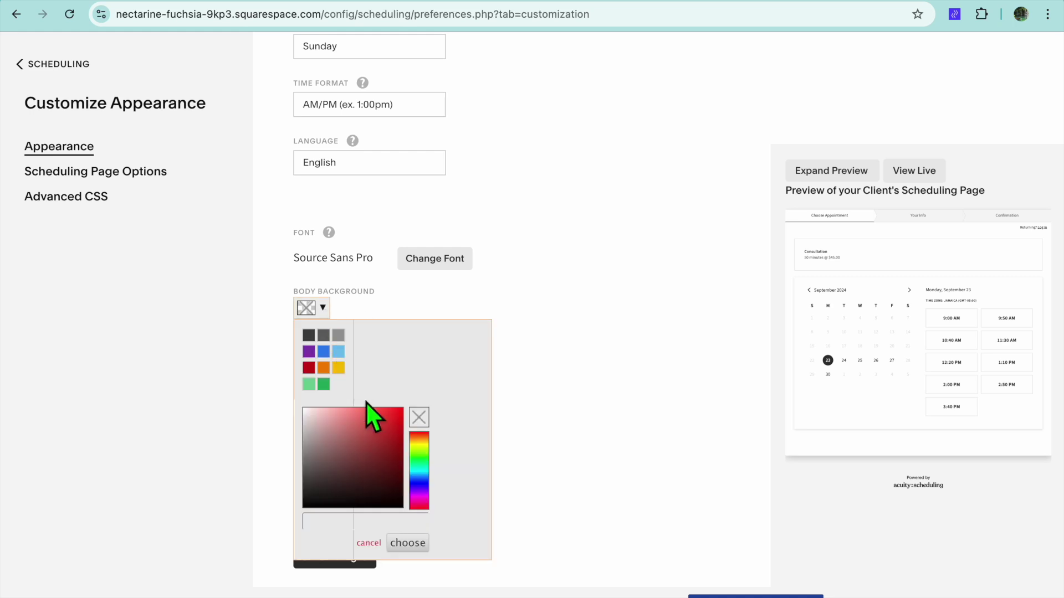
click(424, 447)
click(400, 414)
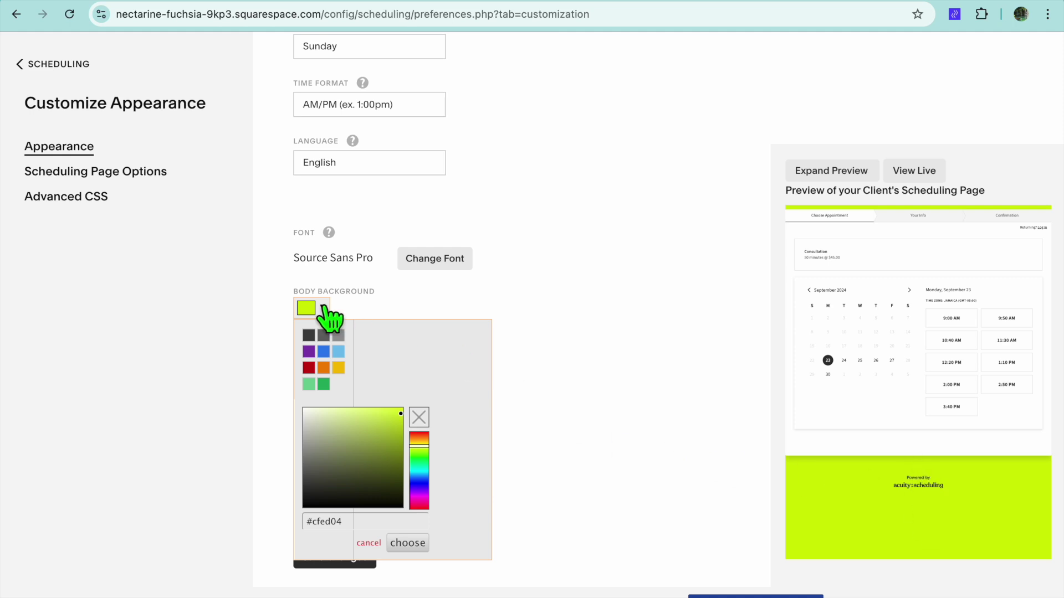
click(321, 308)
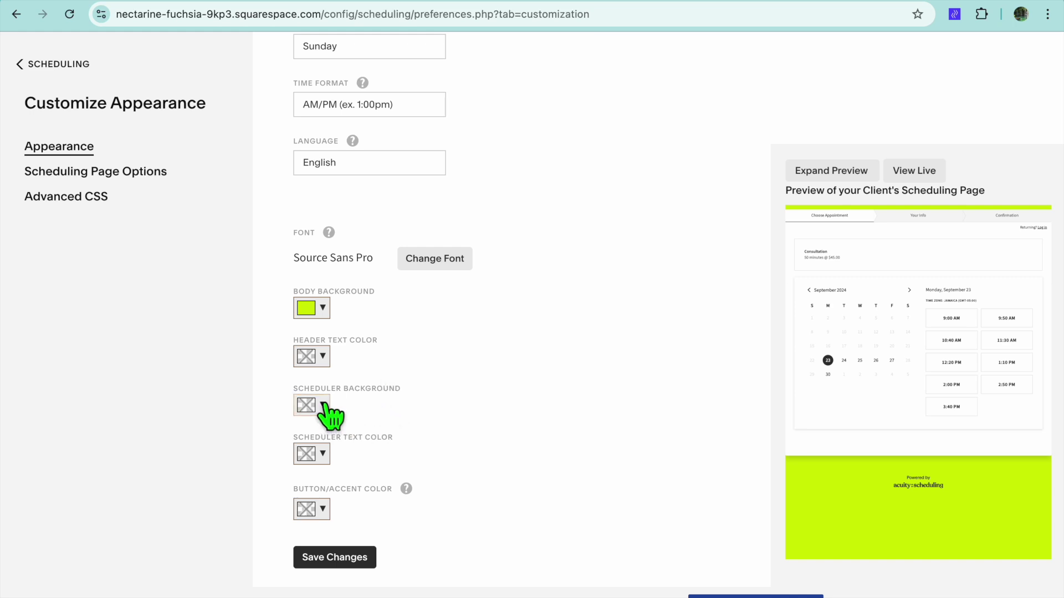
Set Scheduler Background to #000000 black, then Save Changes.
click(325, 406)
scroll(449, 486, down, 1)
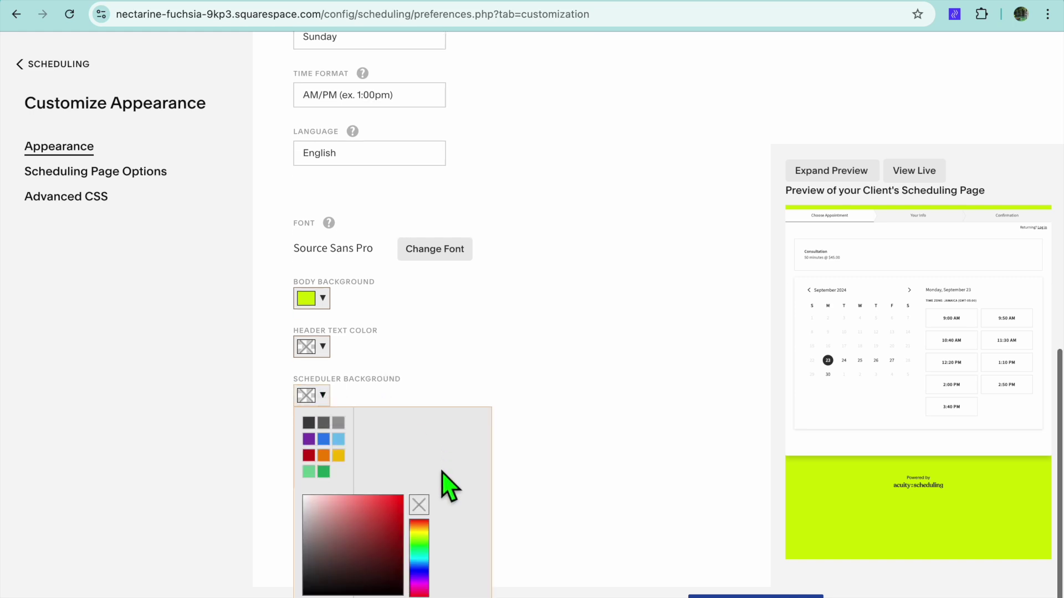
scroll(442, 474, down, 1)
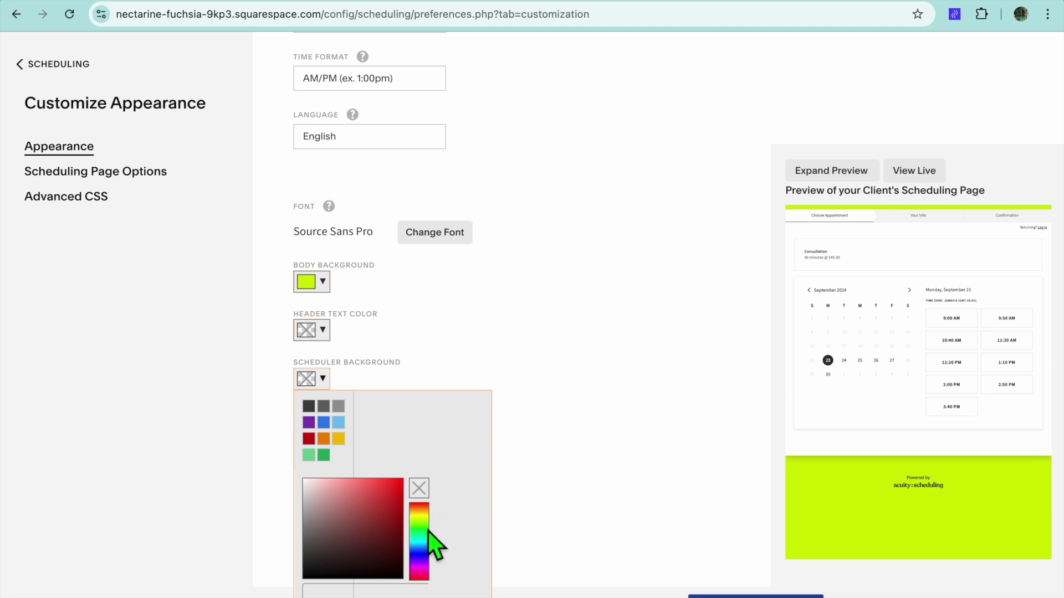
click(421, 558)
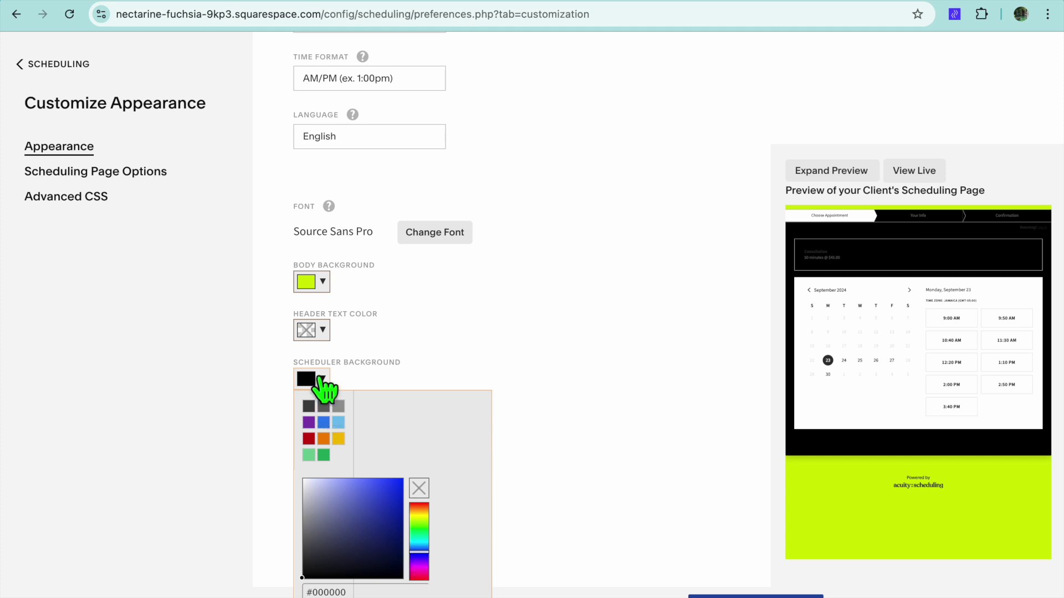
click(321, 380)
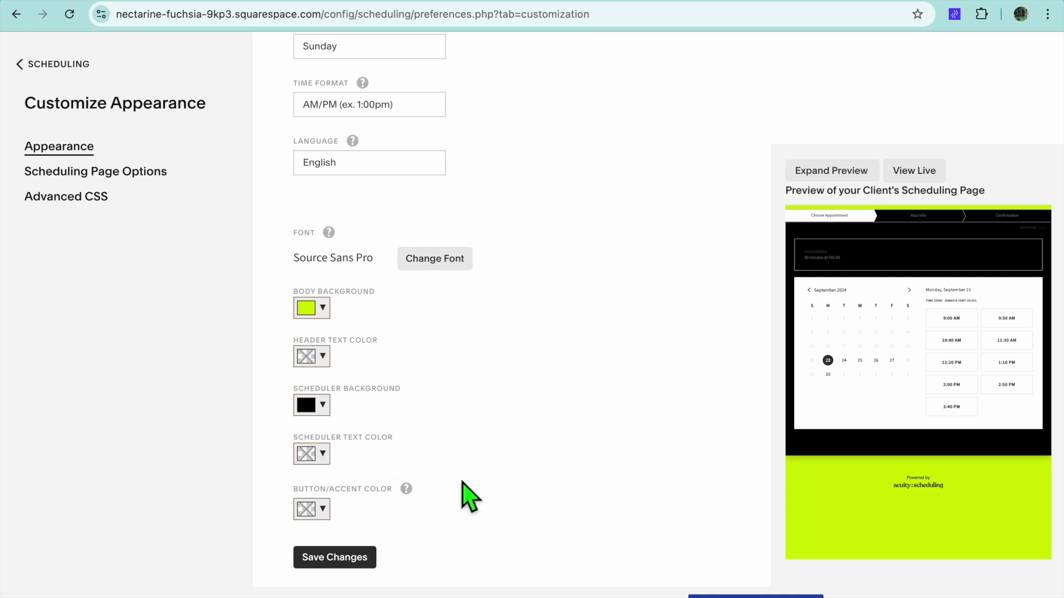
click(350, 558)
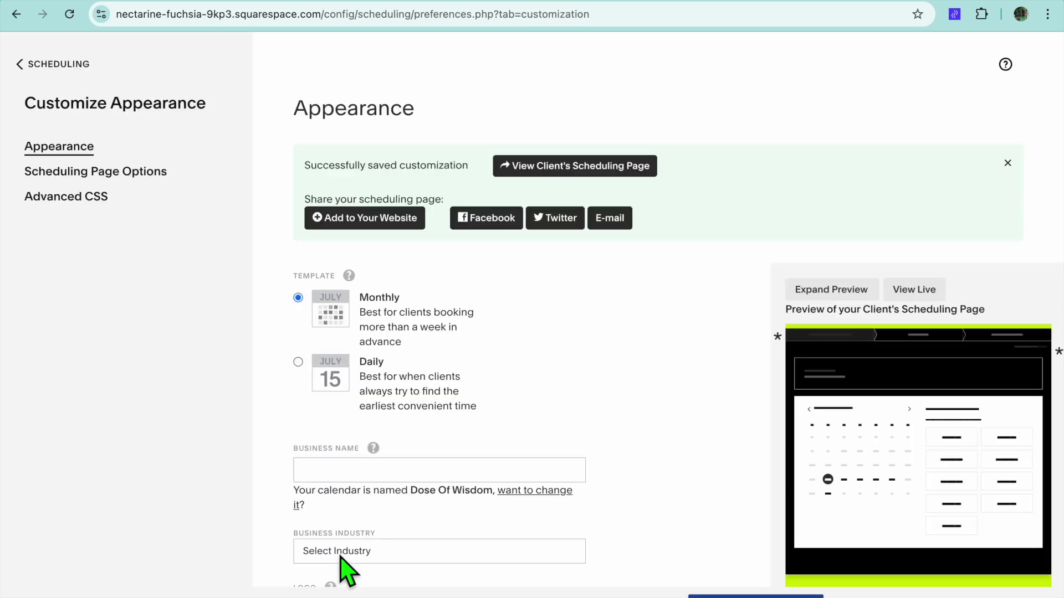
click(914, 291)
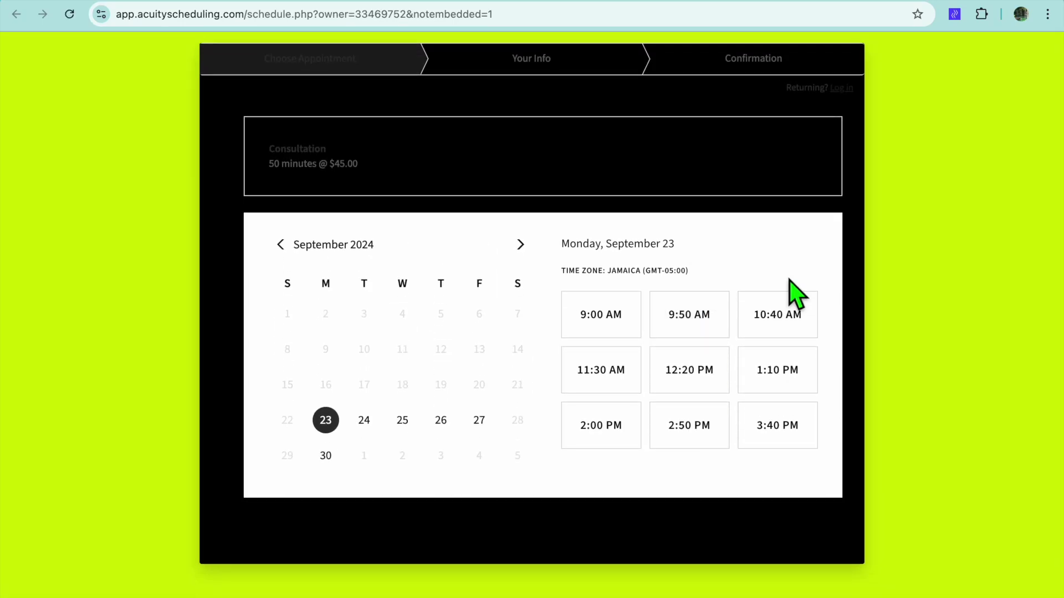
click(974, 7)
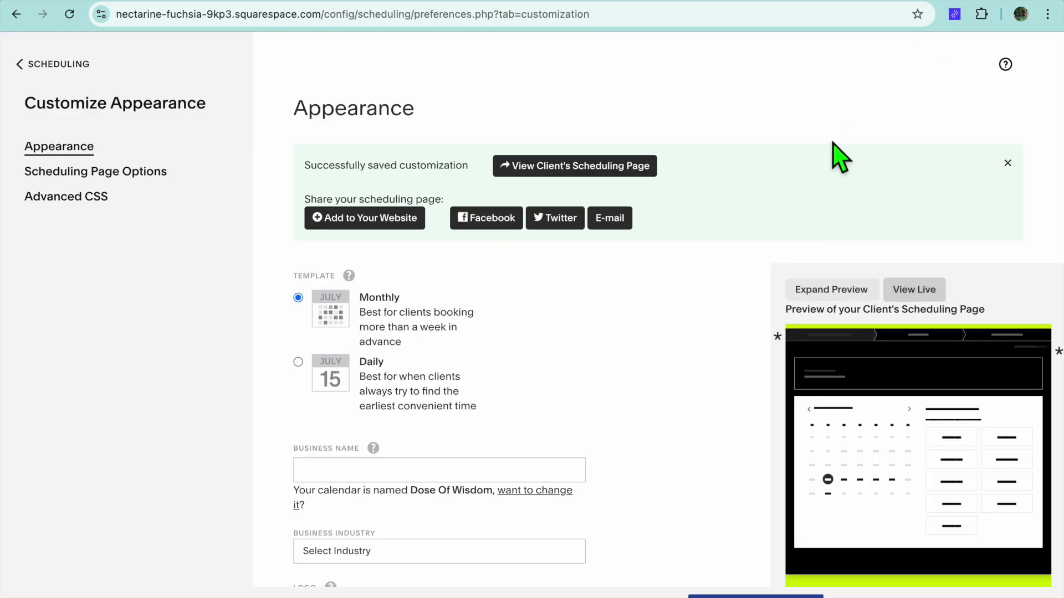